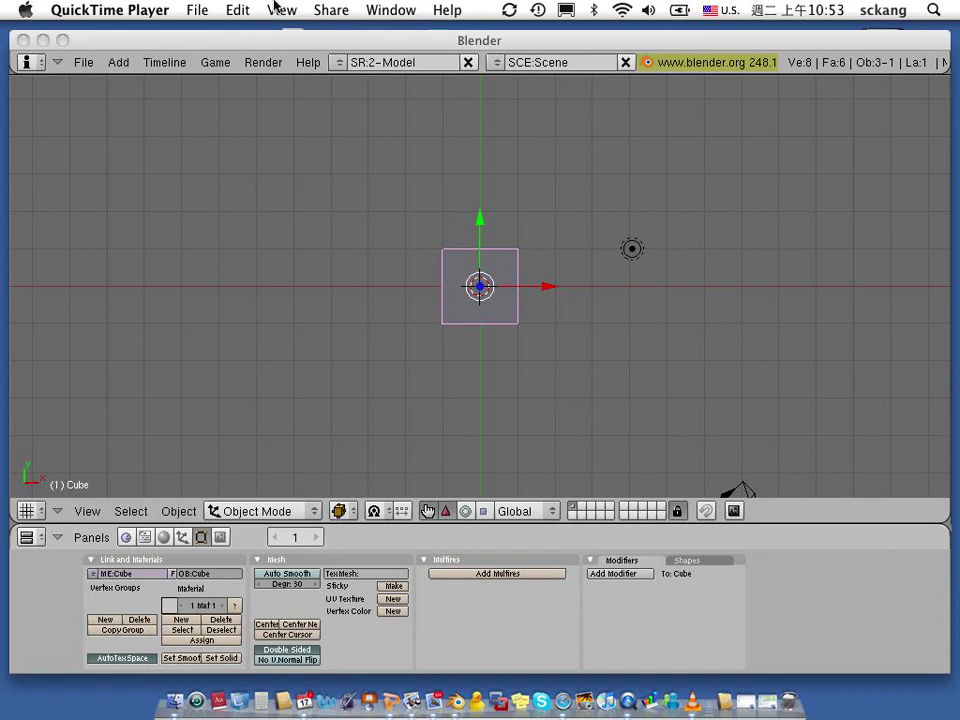
Focus the Blender window and orbit the 3D view slightly around the default cube.
click(262, 40)
drag(262, 40, 261, 36)
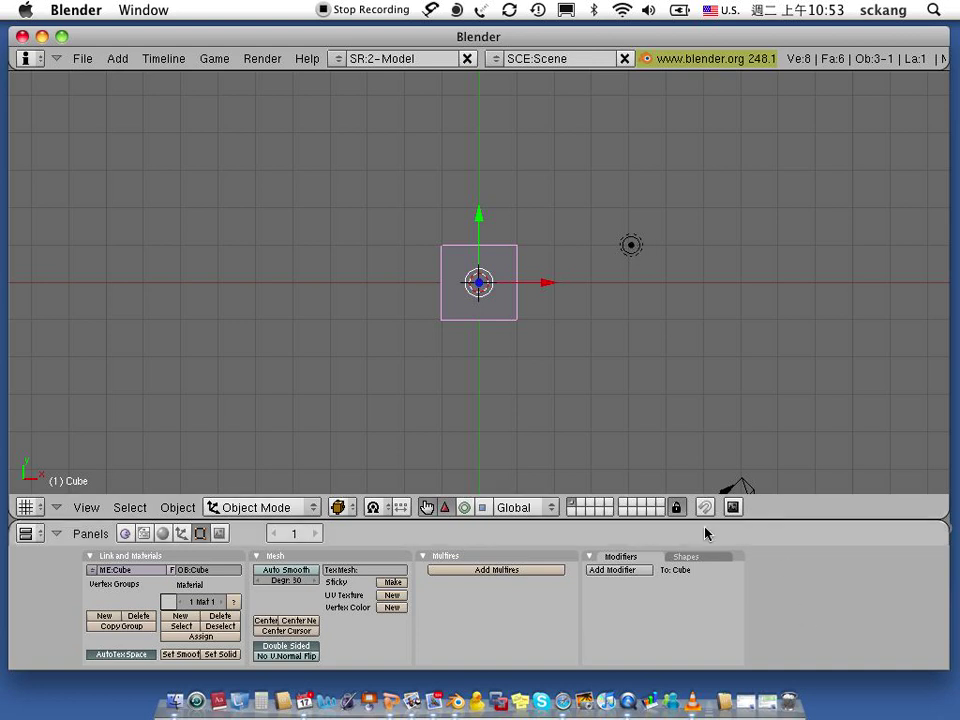
middle_drag(690, 471, 699, 488)
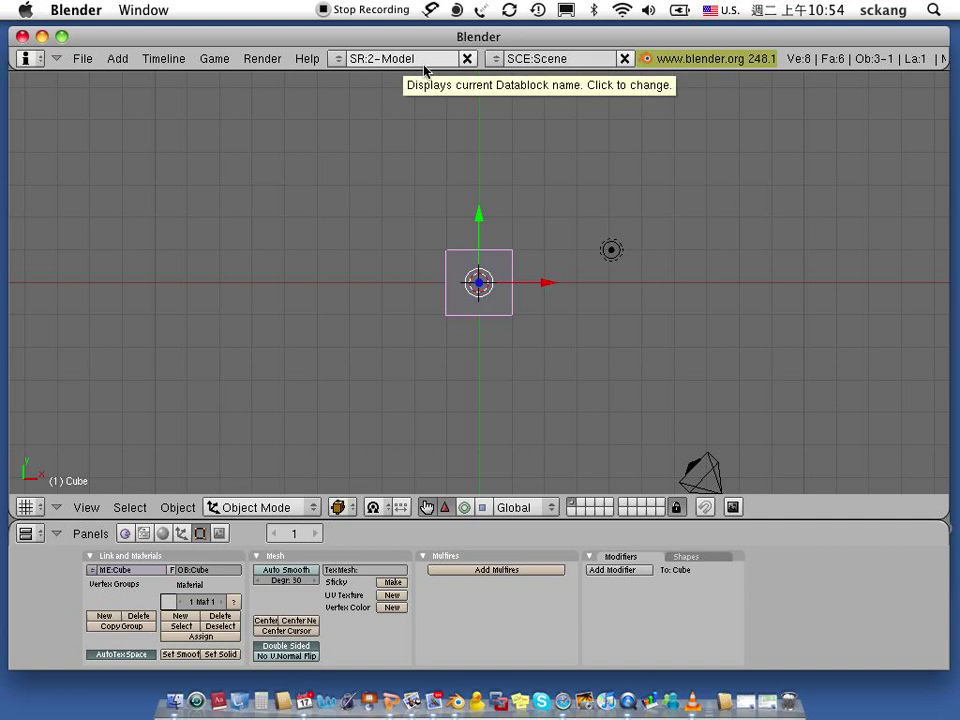
click(339, 60)
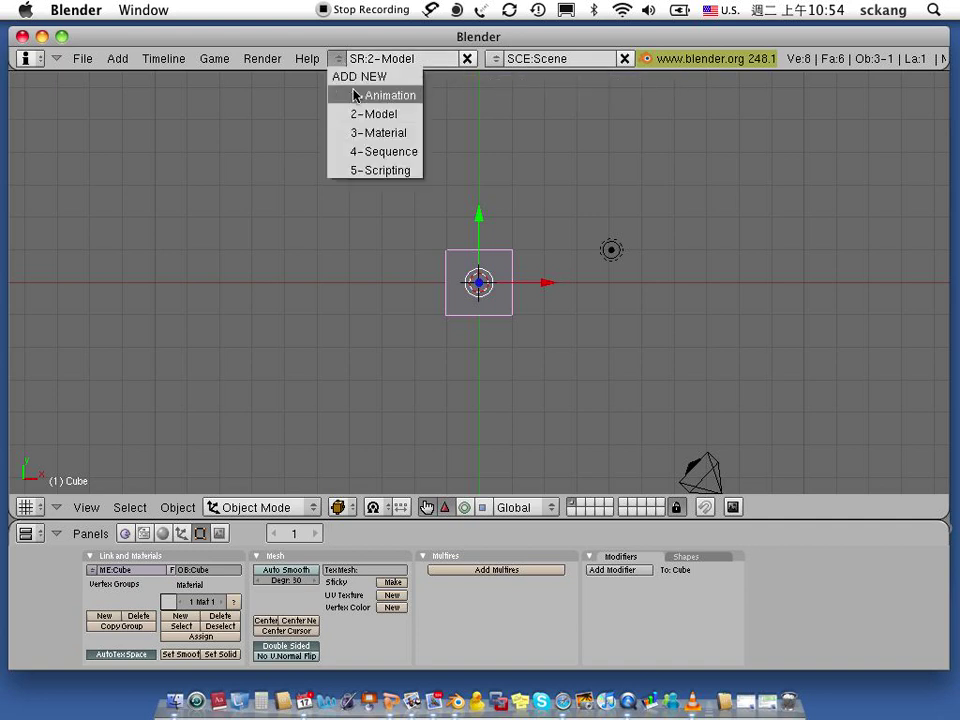
click(355, 96)
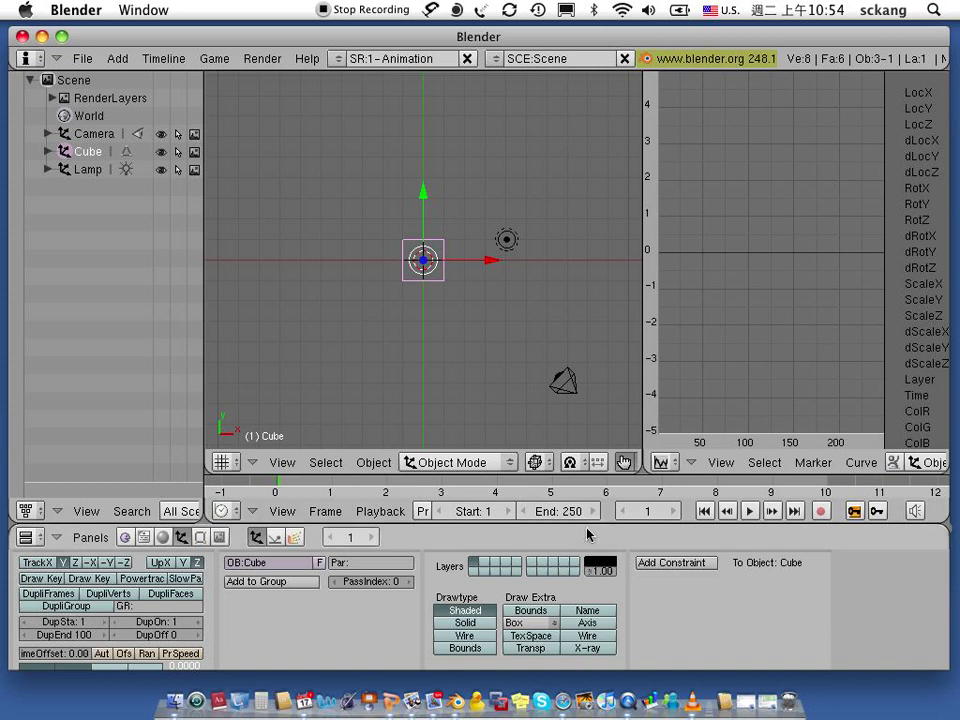
drag(588, 530, 588, 537)
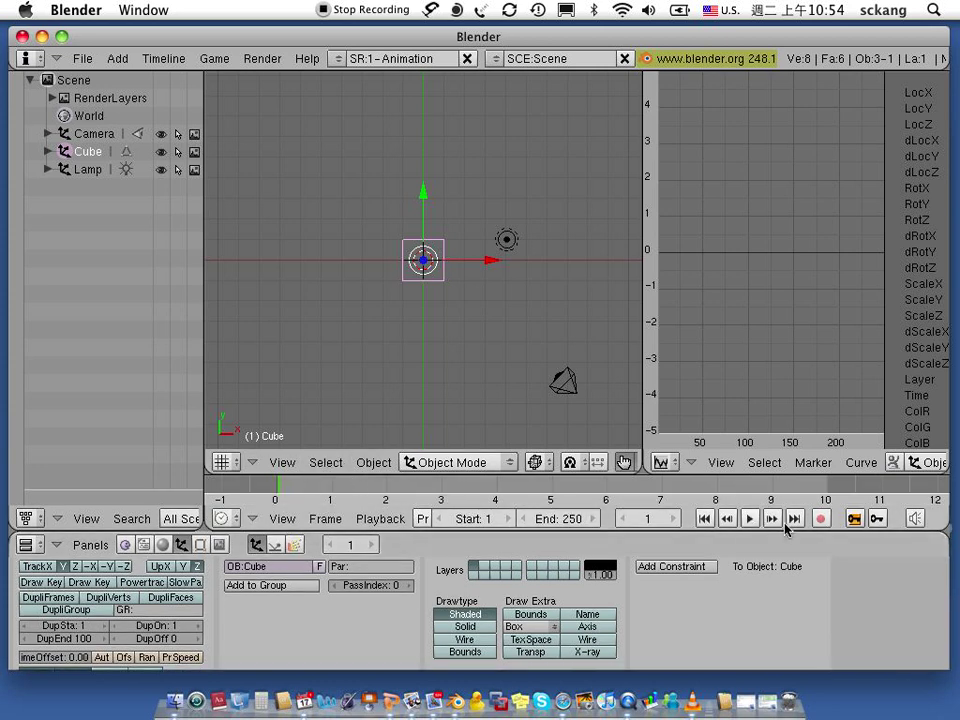
click(338, 58)
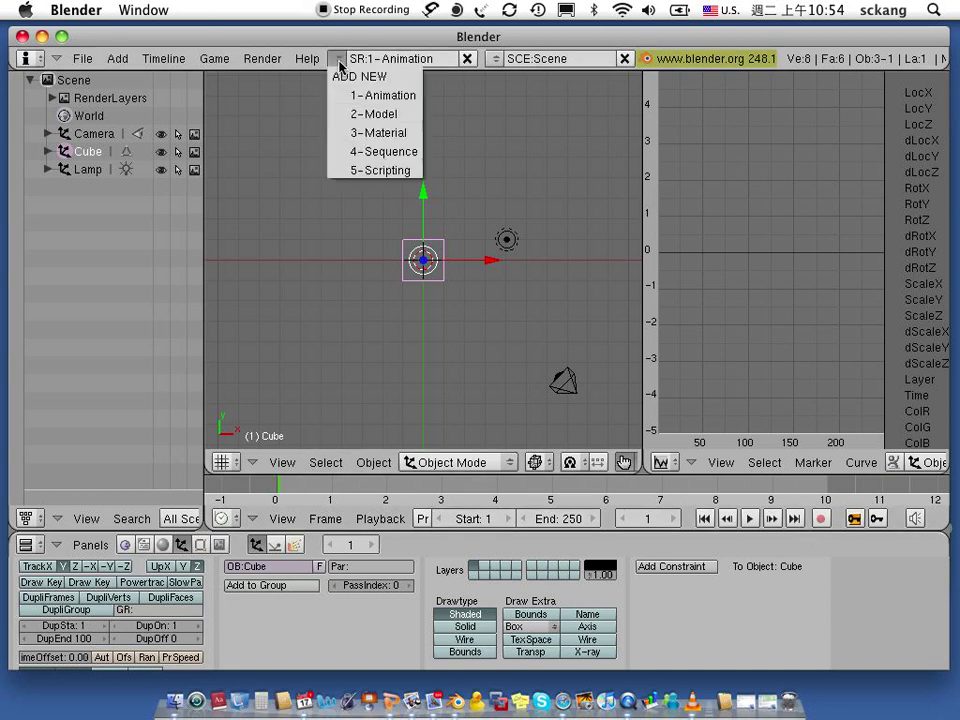
click(366, 150)
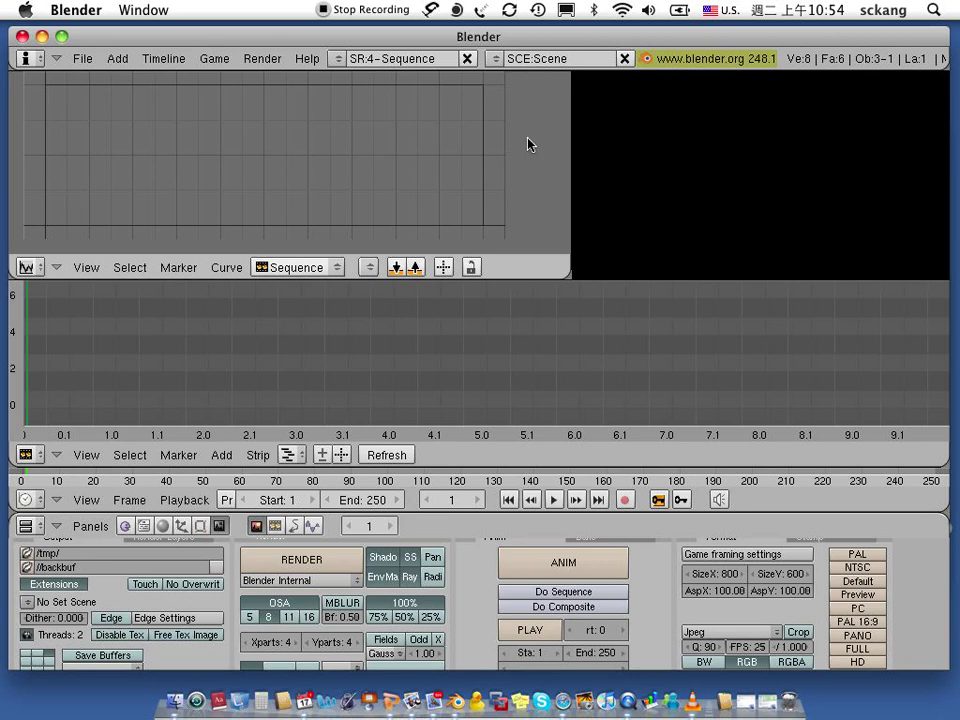
click(339, 58)
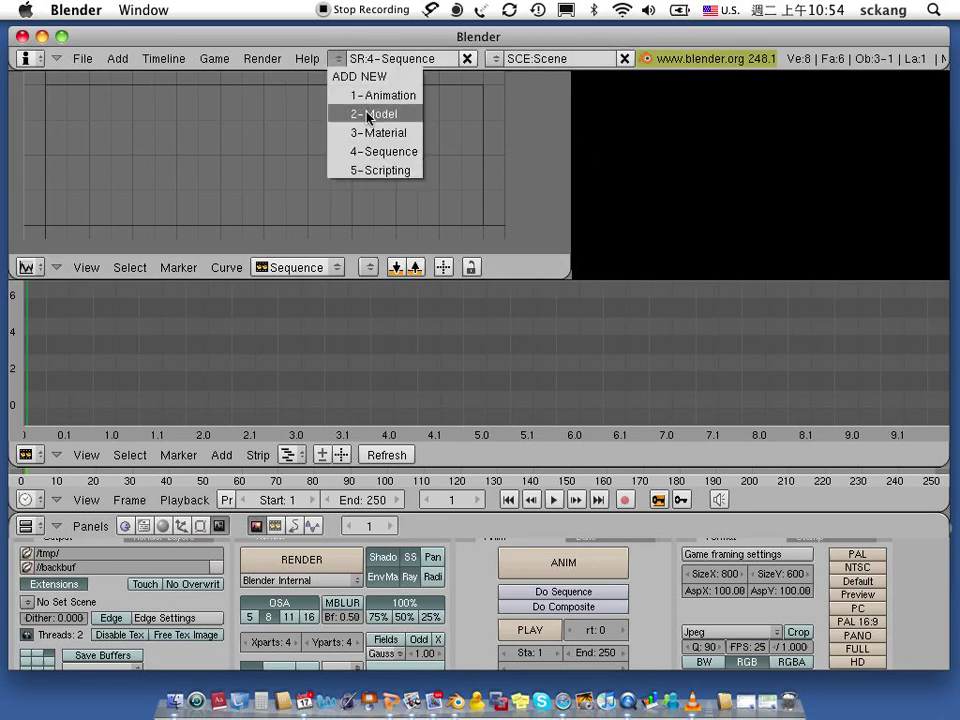
click(367, 114)
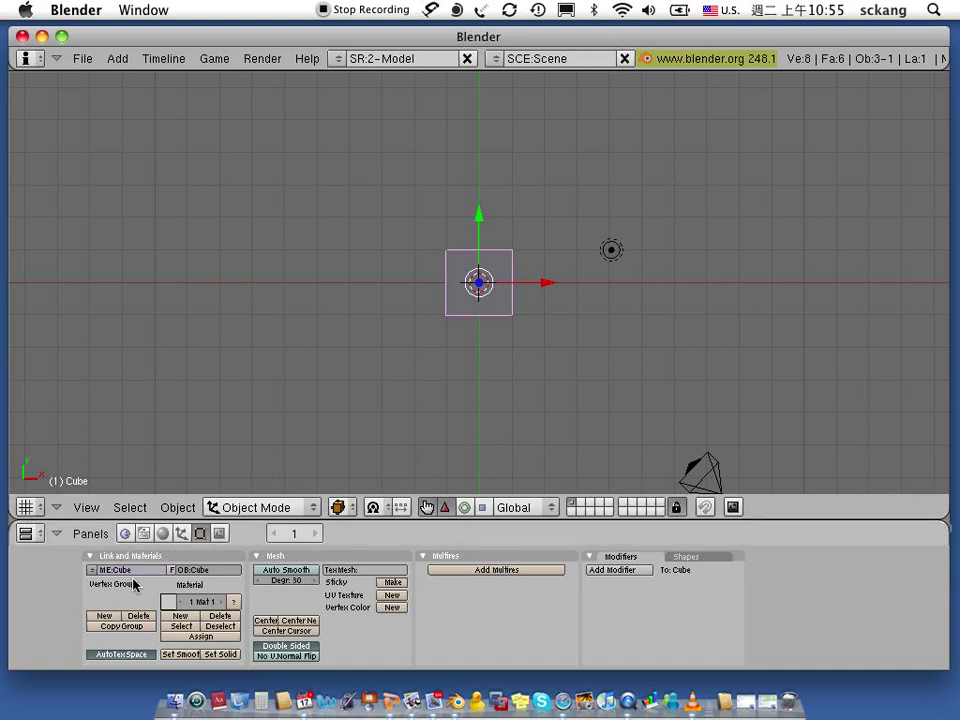
Try editor types: make the main area a Buttons Window, the lower area a 3D View, and resize their border.
click(41, 538)
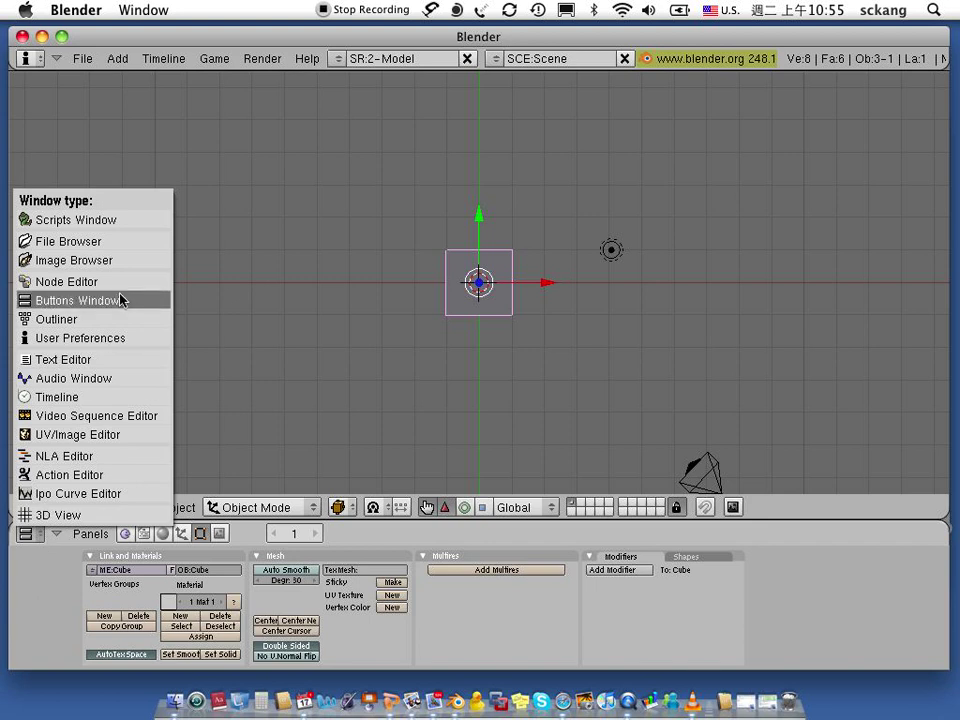
click(120, 300)
click(31, 508)
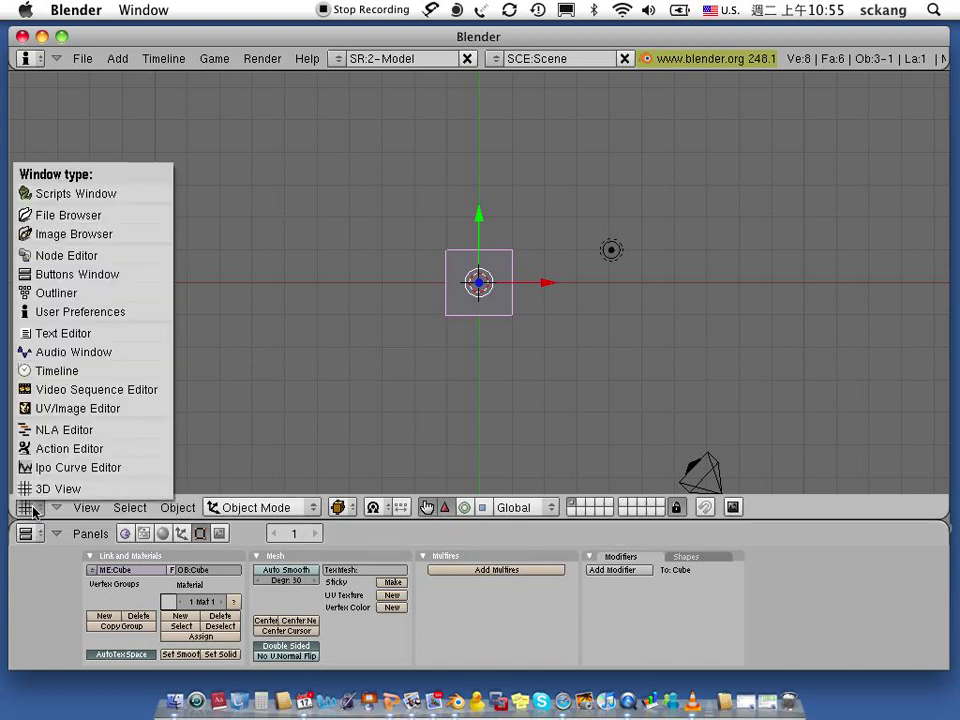
click(105, 276)
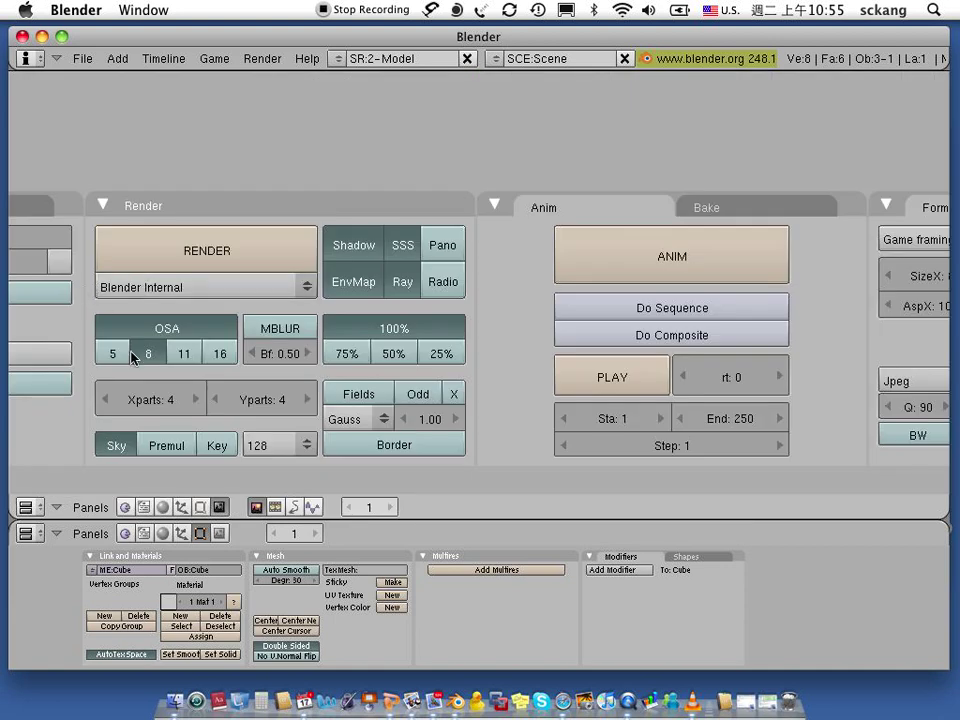
click(41, 530)
click(45, 514)
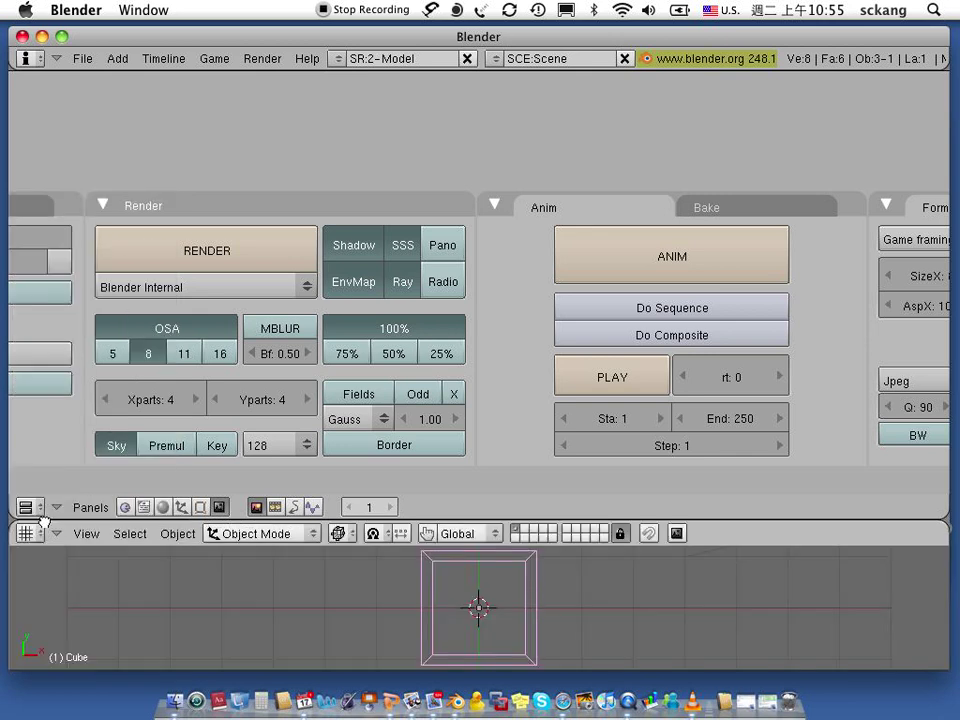
mouse_move(280, 518)
mouse_down()
mouse_move(330, 247)
mouse_move(319, 534)
mouse_up()
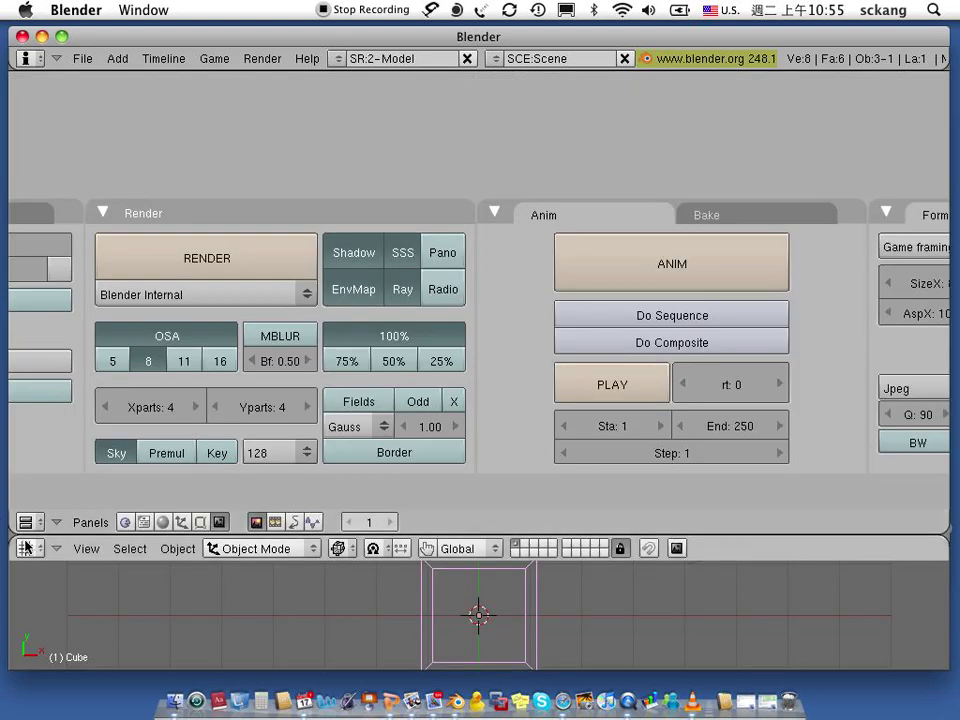
Briefly try the Outliner, then set the lower area to the buttons editor and the upper area to 3D View.
click(27, 548)
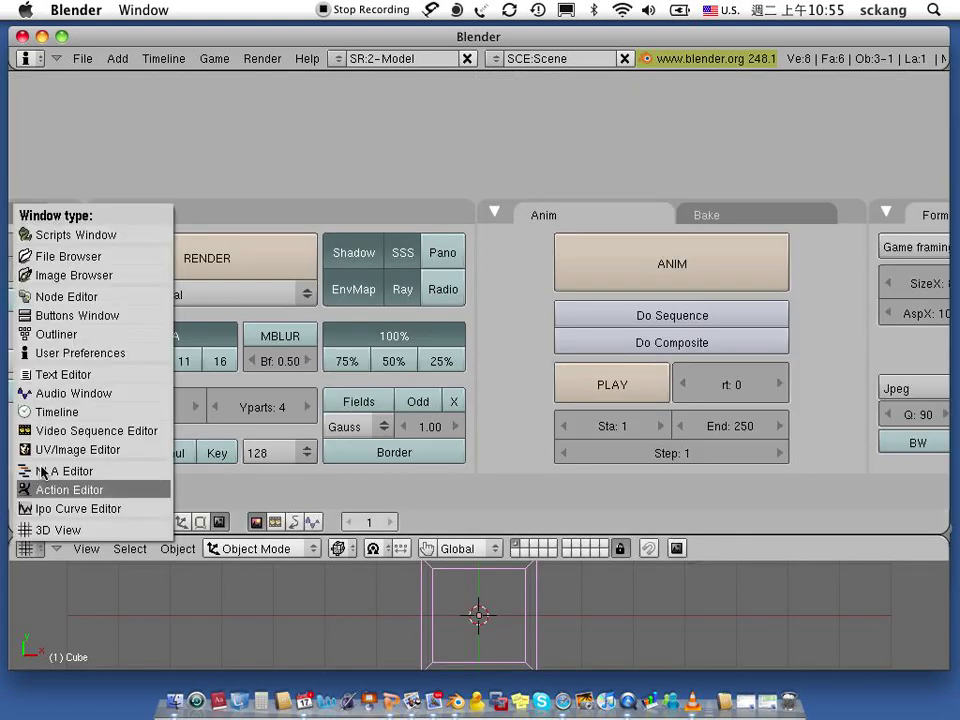
click(57, 332)
click(26, 548)
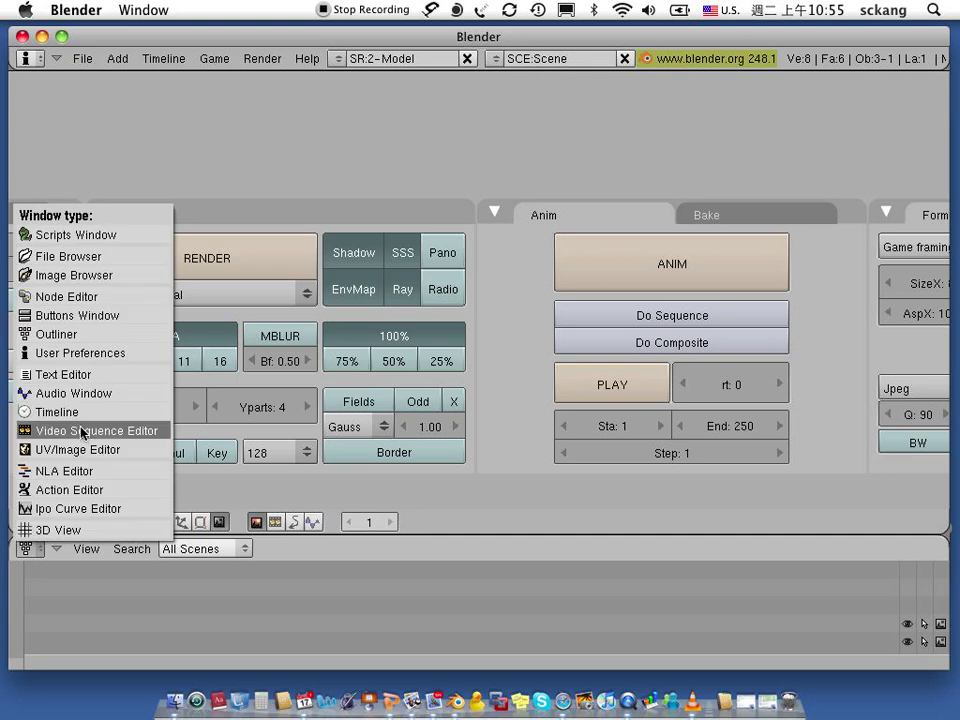
click(60, 315)
click(26, 548)
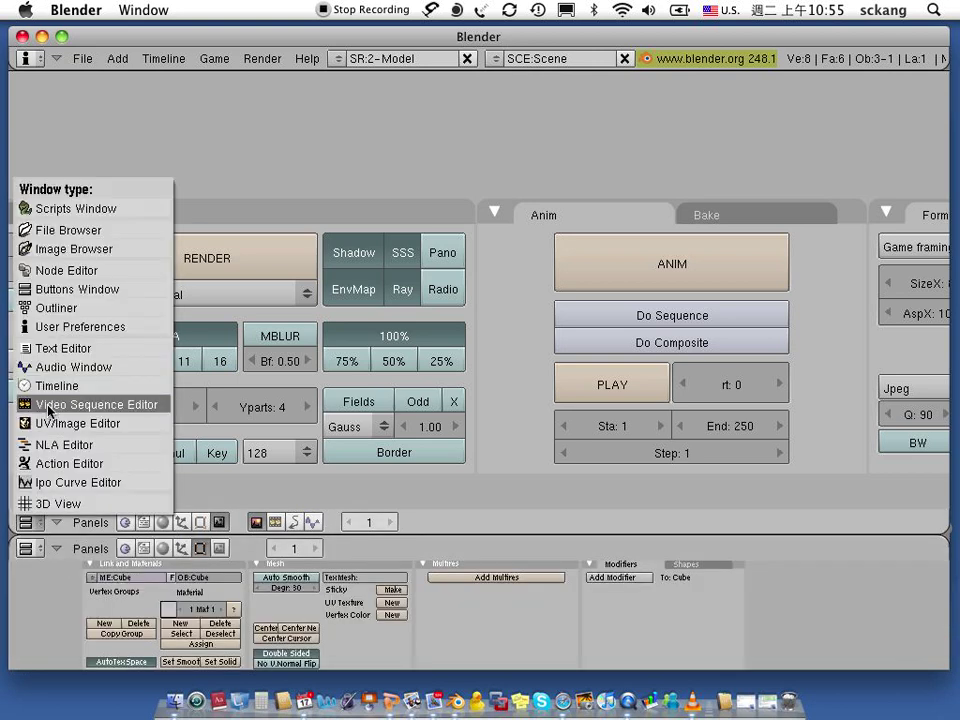
click(47, 503)
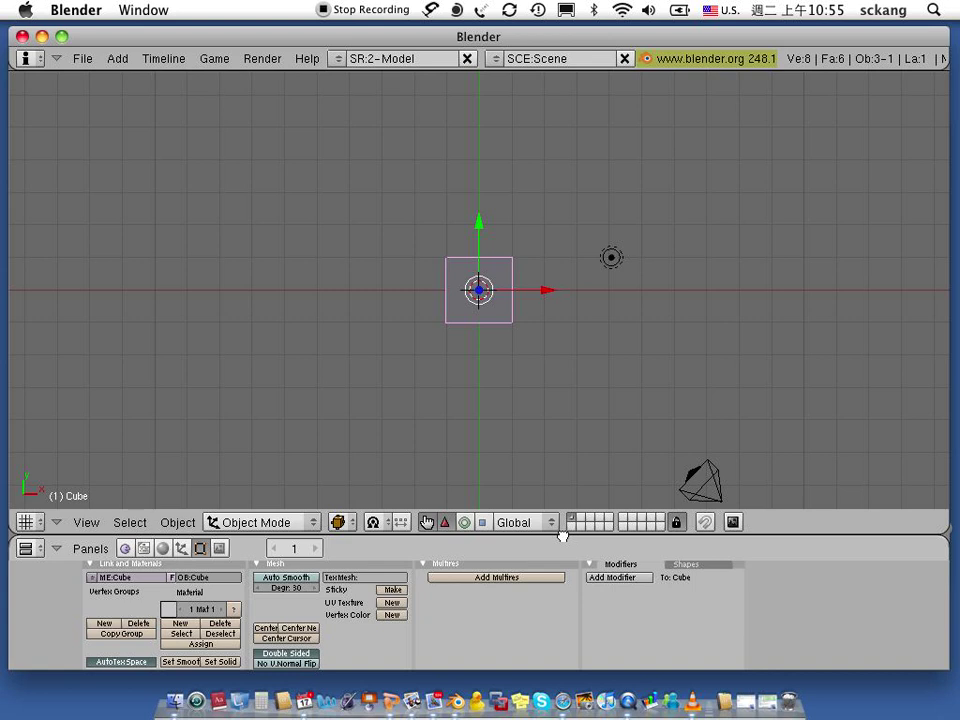
Use Split Area on the 3D view border to create a narrower second viewport on the right.
right_click(847, 537)
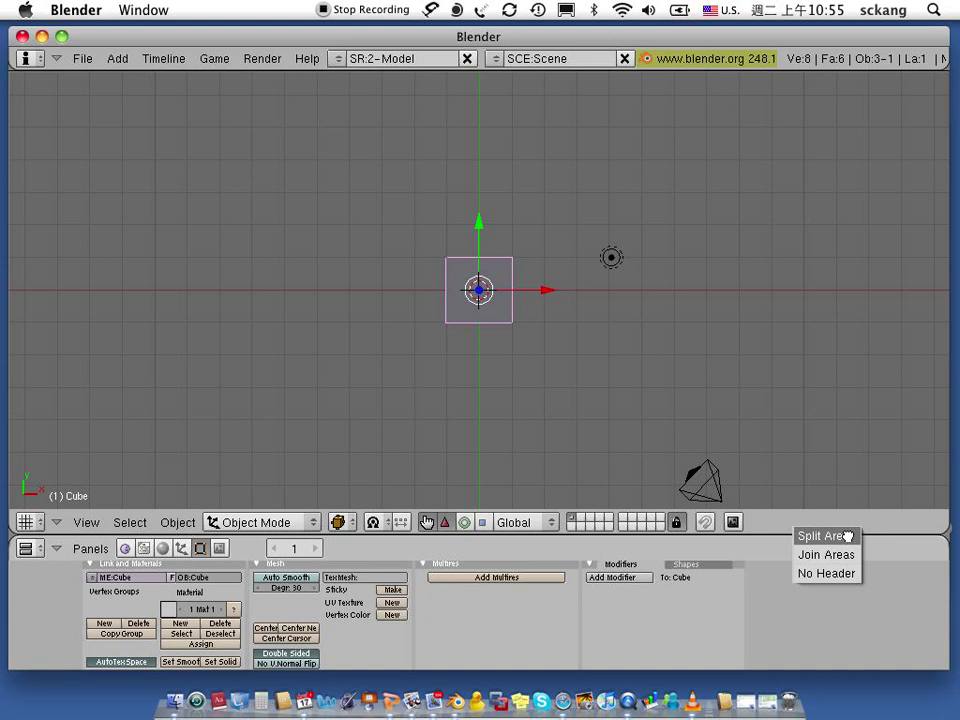
click(845, 537)
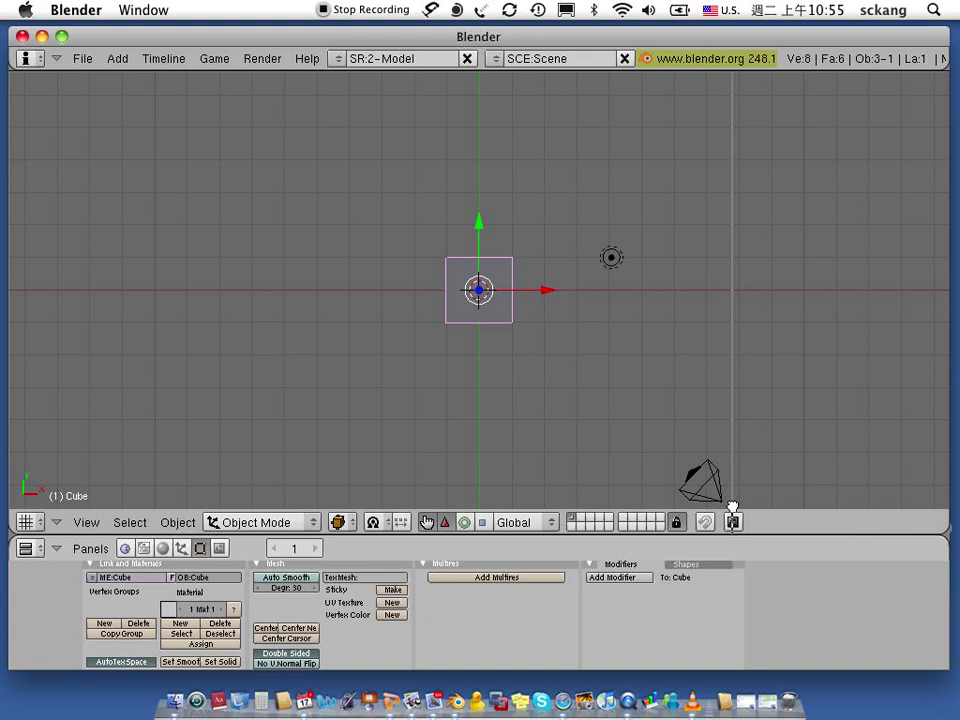
click(729, 507)
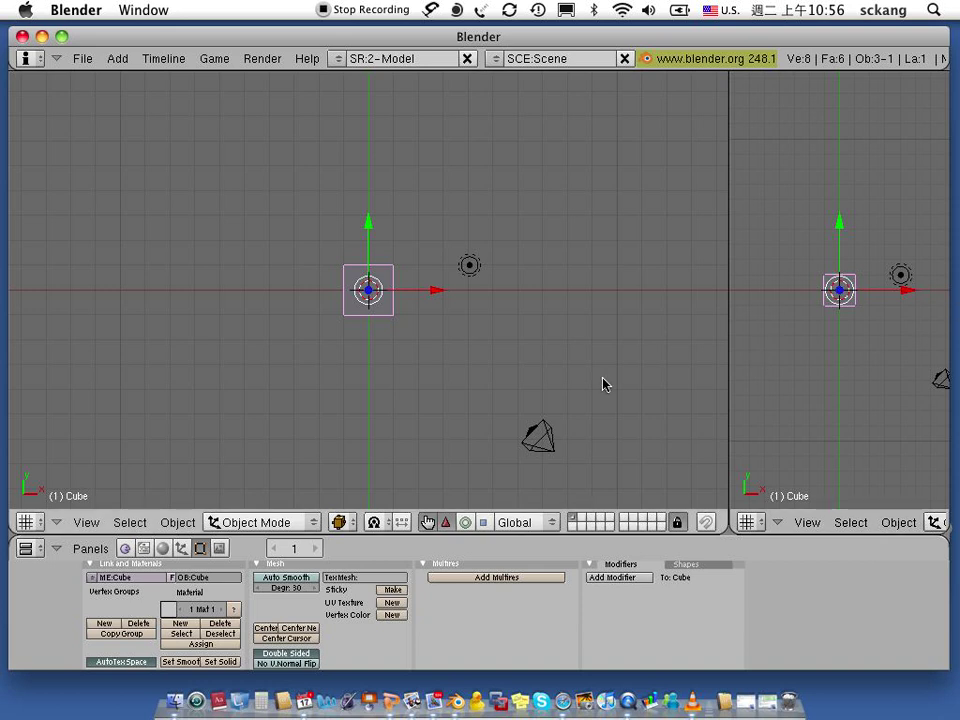
Split the right-hand viewport horizontally into top and bottom 3D views with Split Area.
right_click(729, 363)
click(729, 363)
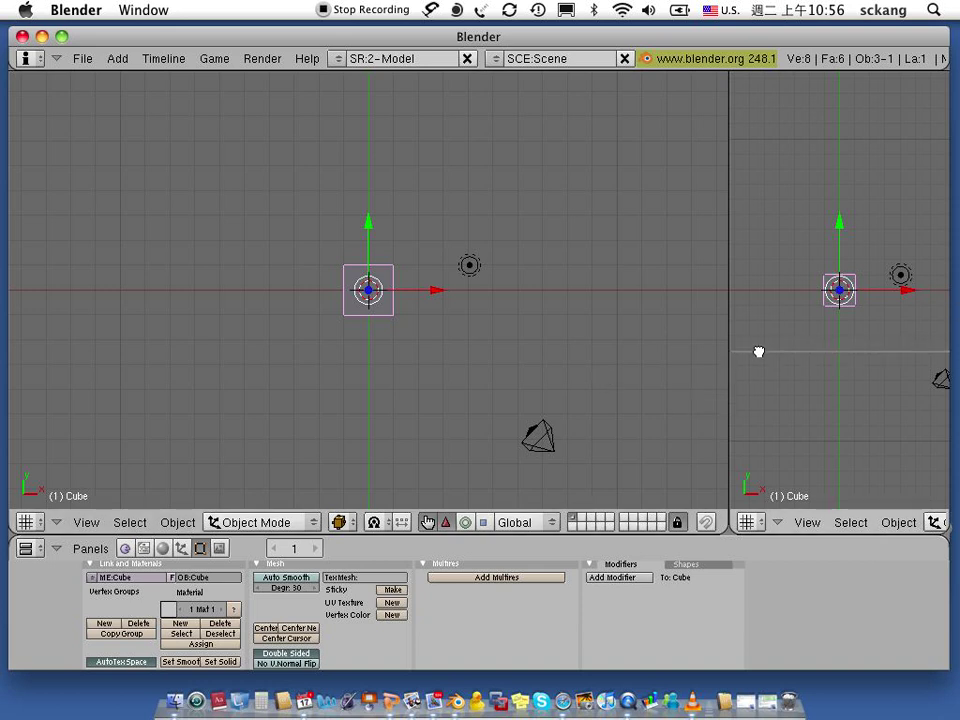
click(753, 311)
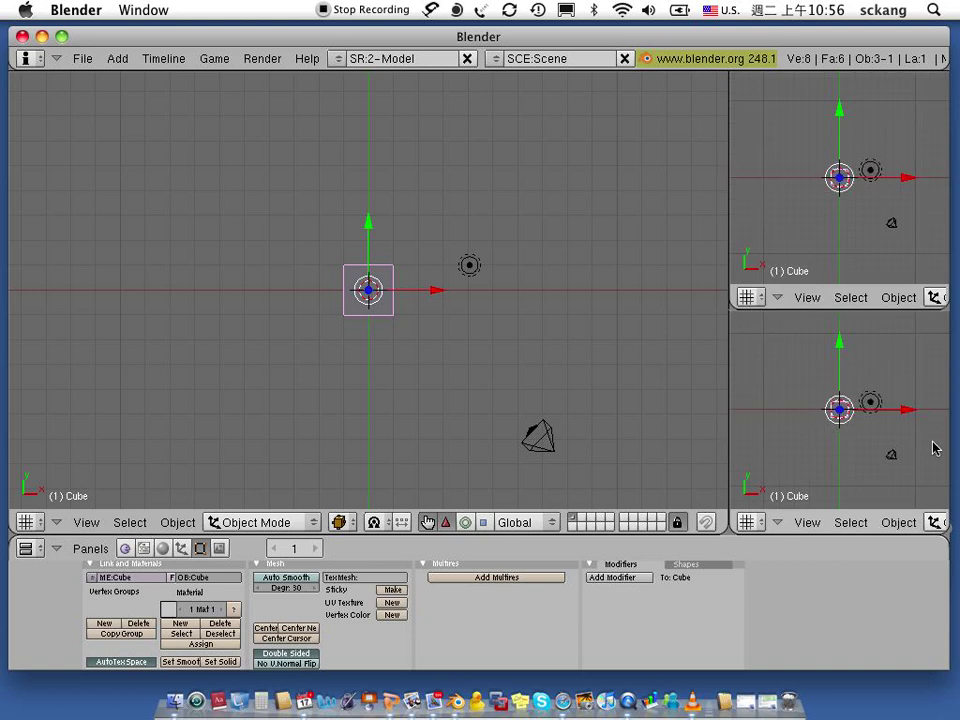
Switch the upper-right view to the Ipo Curve Editor and back to 3D View, then enlarge the viewports.
click(752, 296)
click(756, 337)
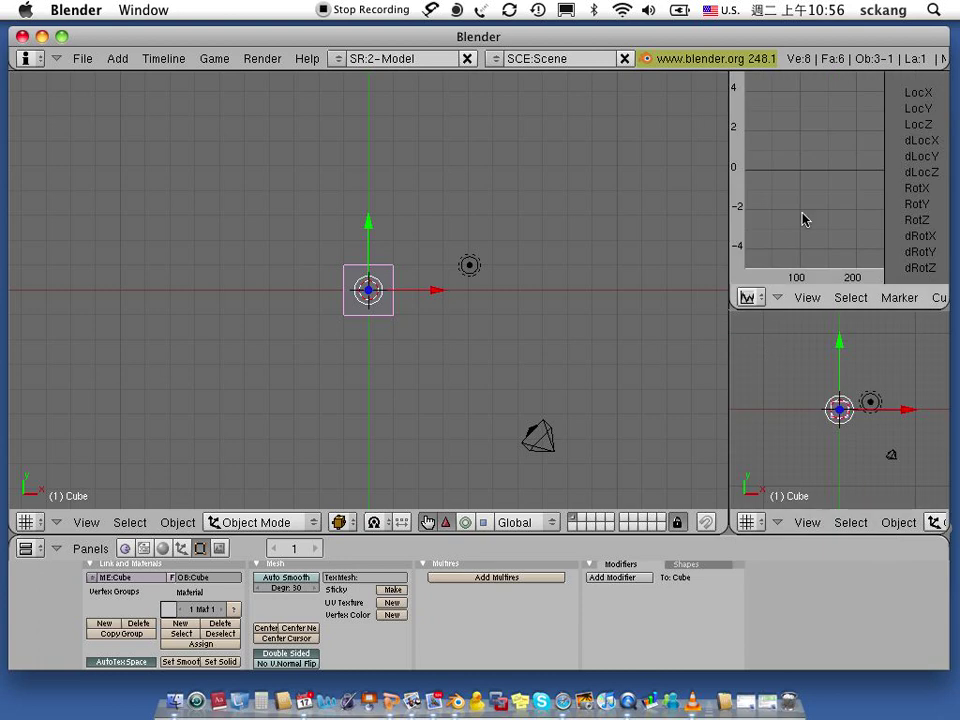
click(752, 296)
click(762, 313)
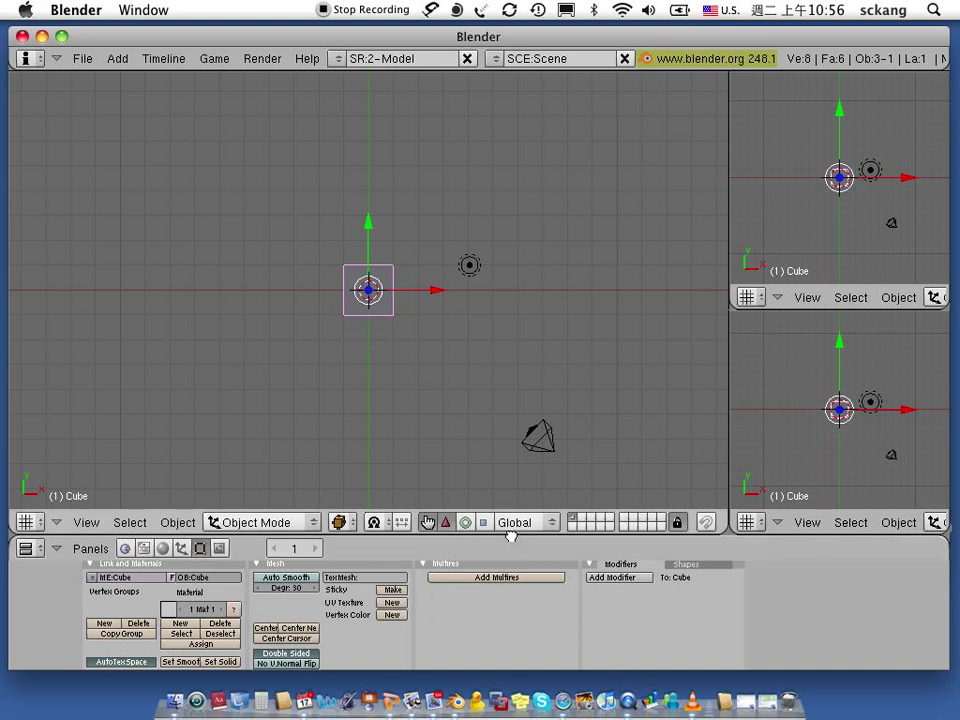
drag(510, 537, 512, 556)
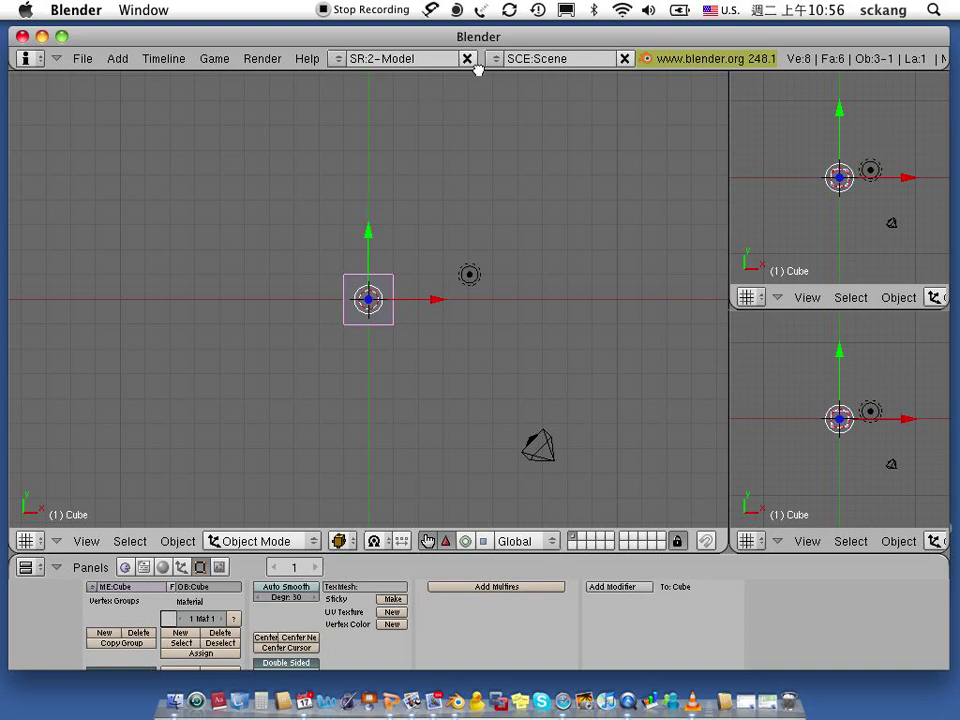
drag(478, 68, 487, 203)
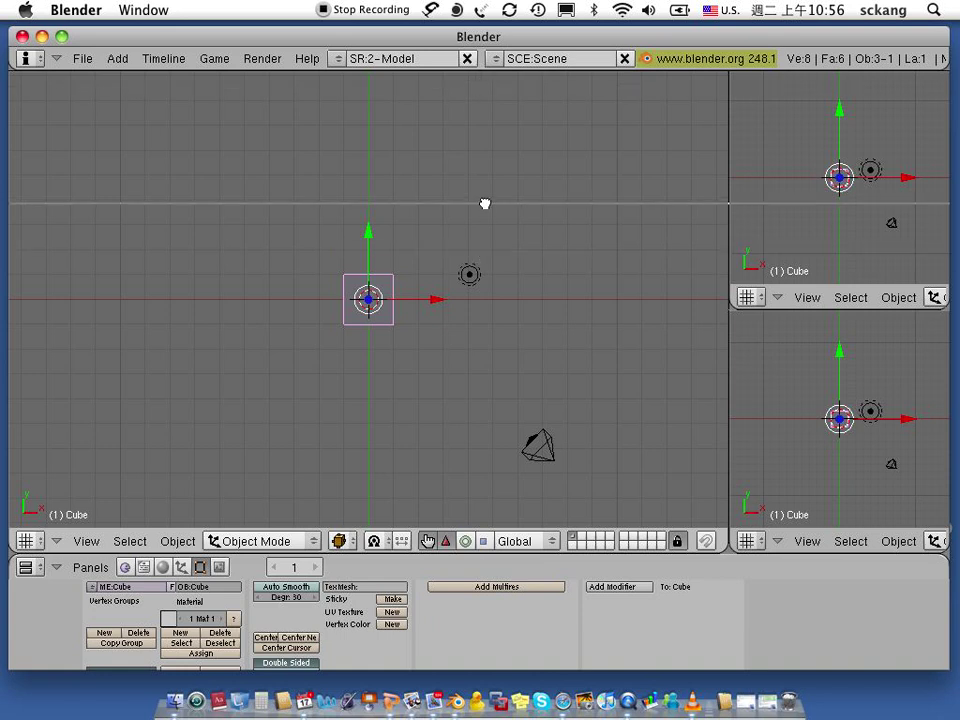
drag(487, 203, 486, 225)
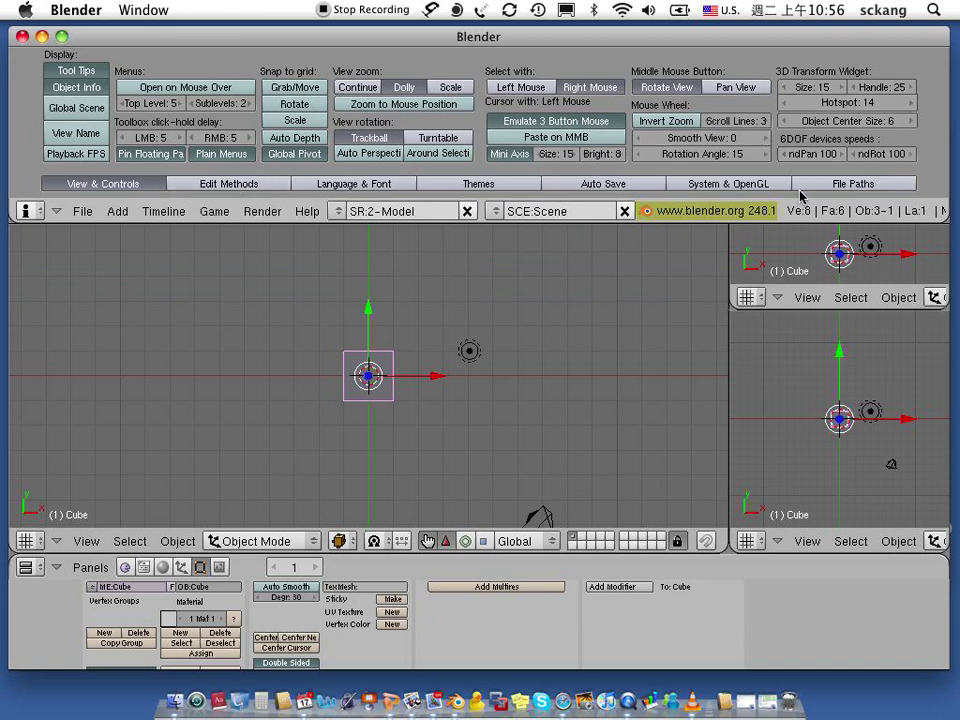
click(845, 185)
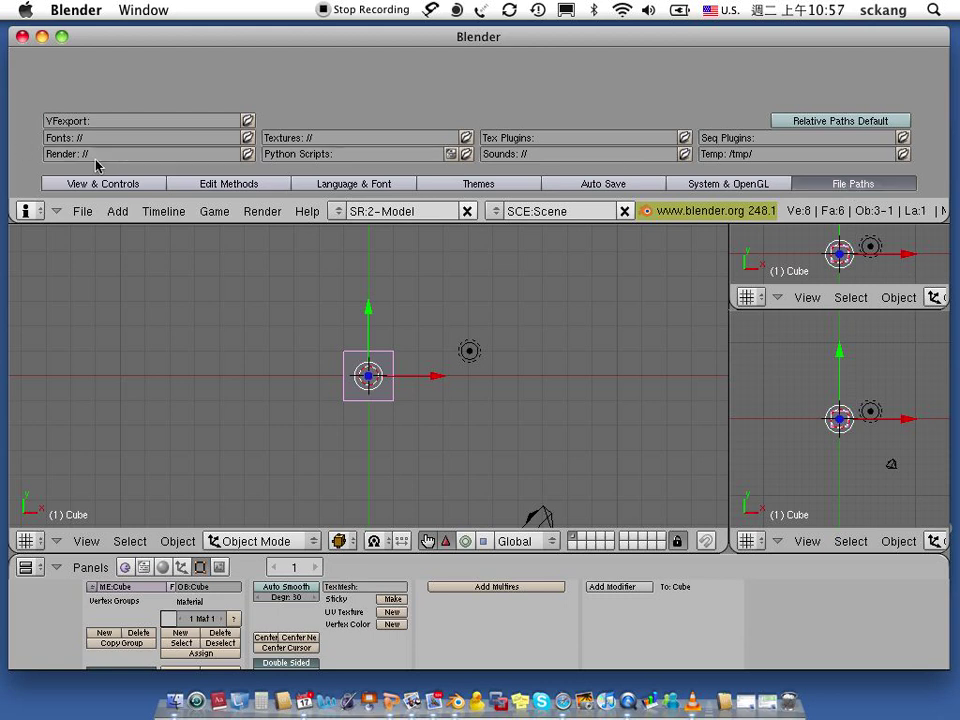
click(590, 186)
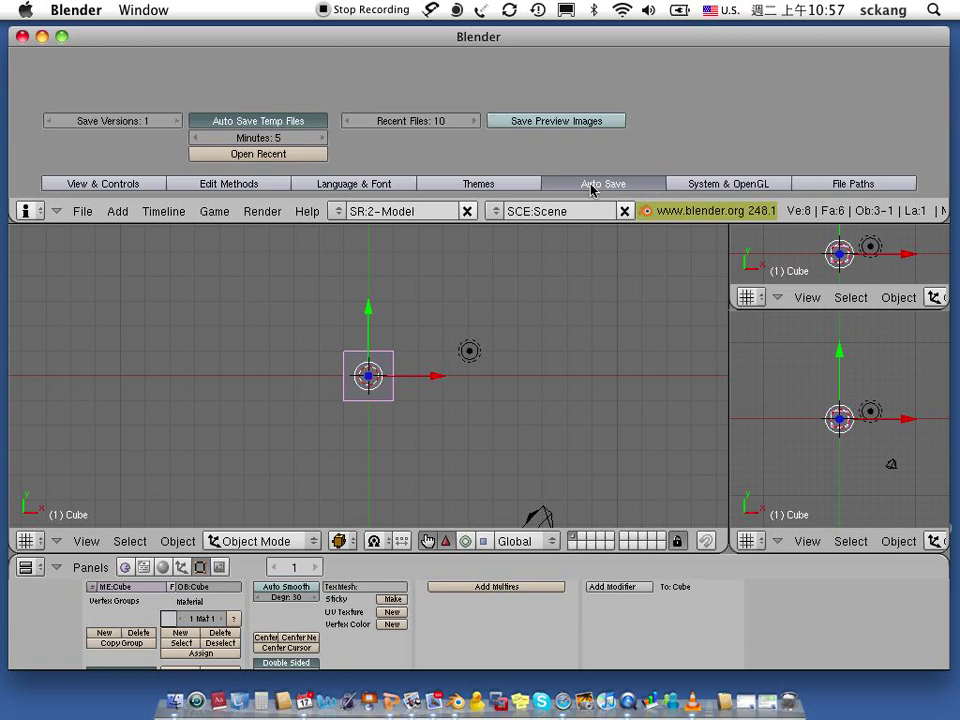
click(697, 186)
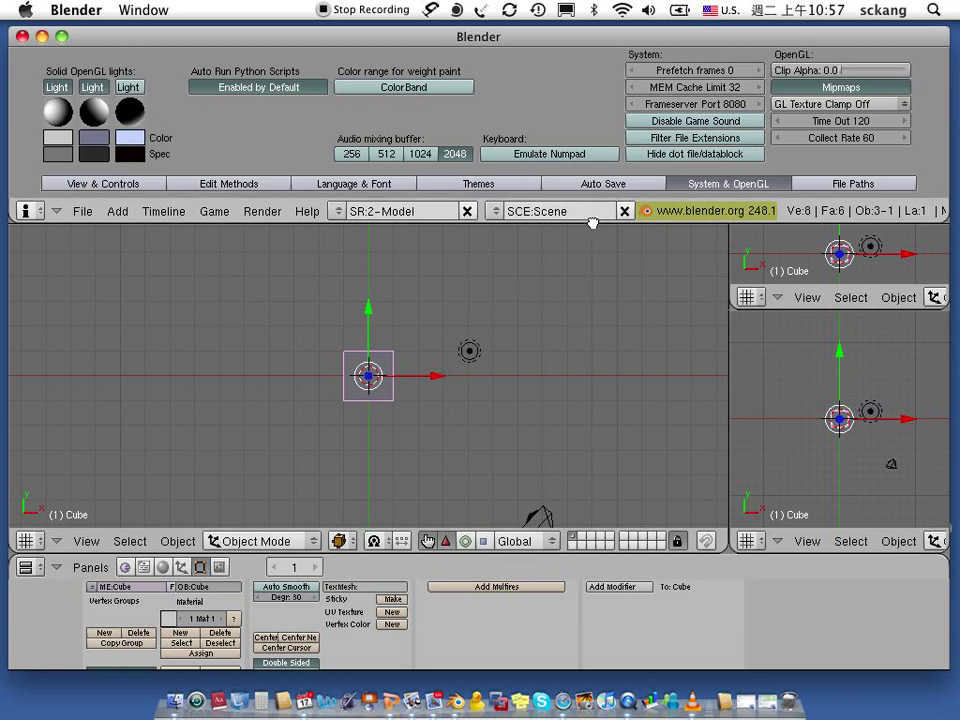
drag(592, 222, 600, 70)
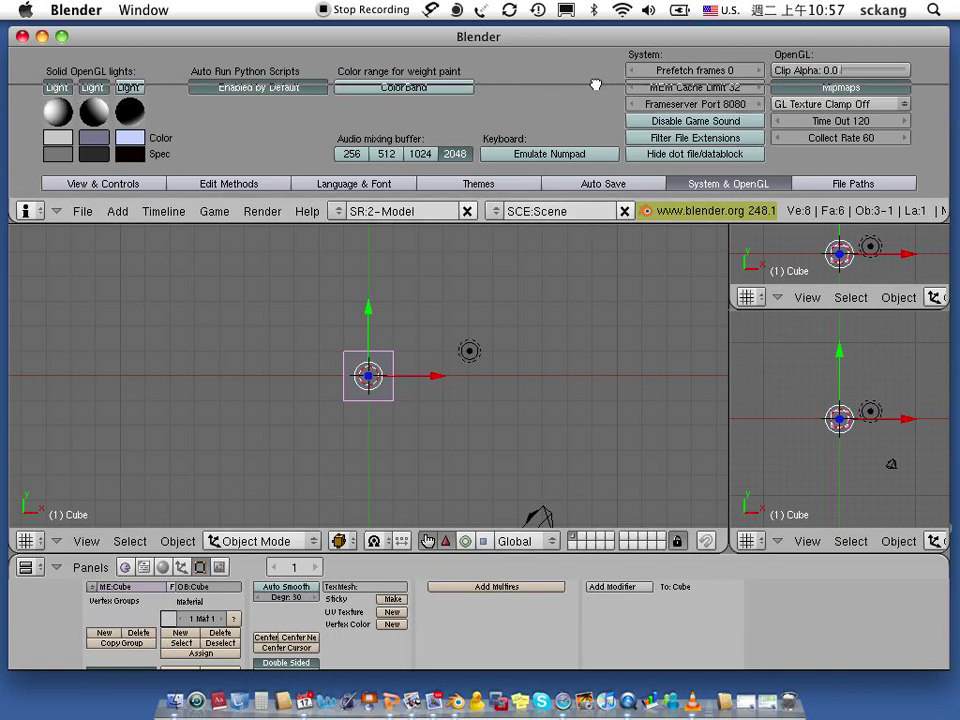